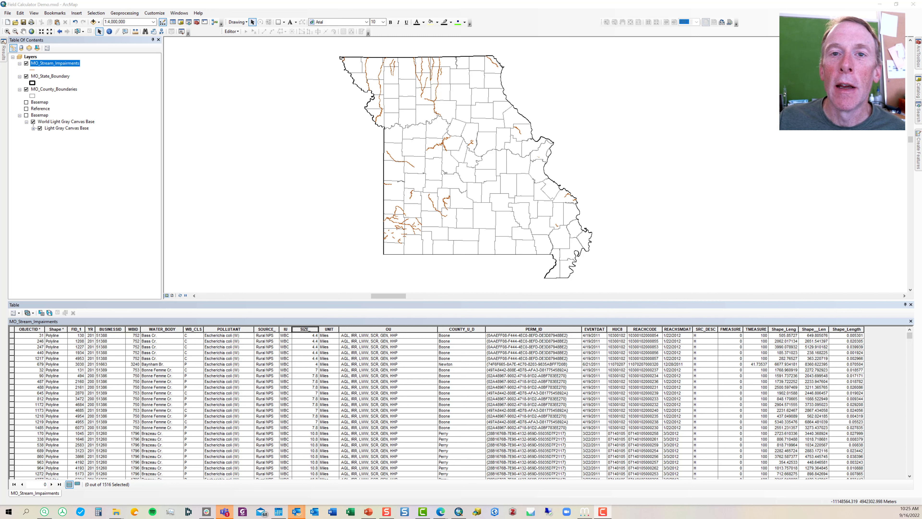
Step: Highlight the SIZE_ and UNIT columns in the MO_Stream_Impairments table to examine the stream sizes and their units
{"action": "left_click", "coordinate": [304, 329]}
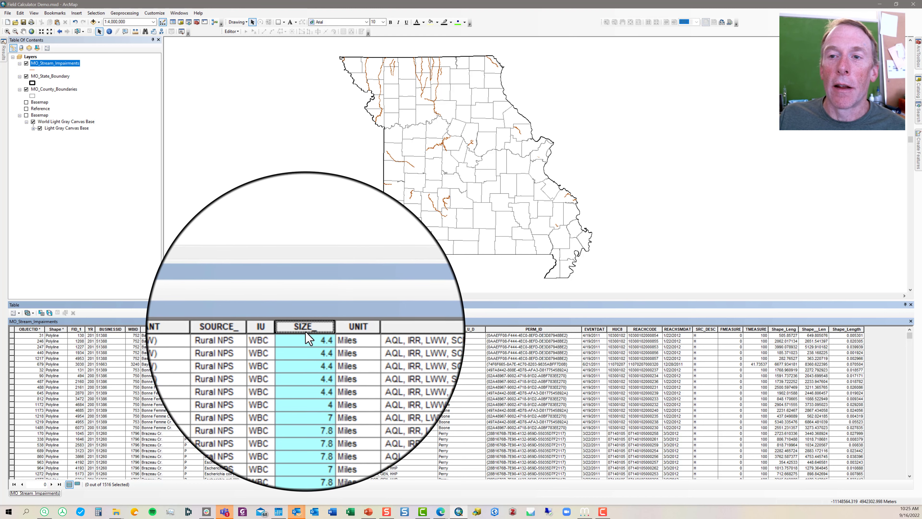
{"action": "left_click", "coordinate": [337, 329]}
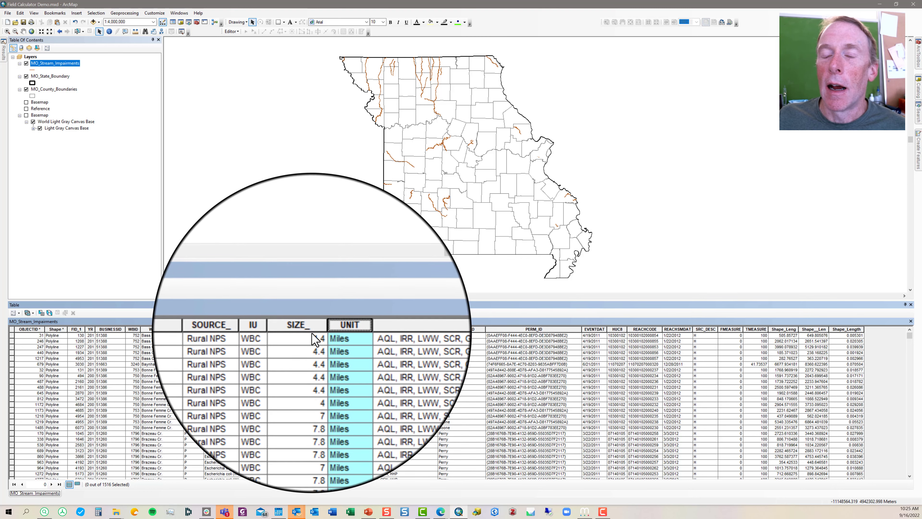
{"action": "left_click", "coordinate": [313, 329]}
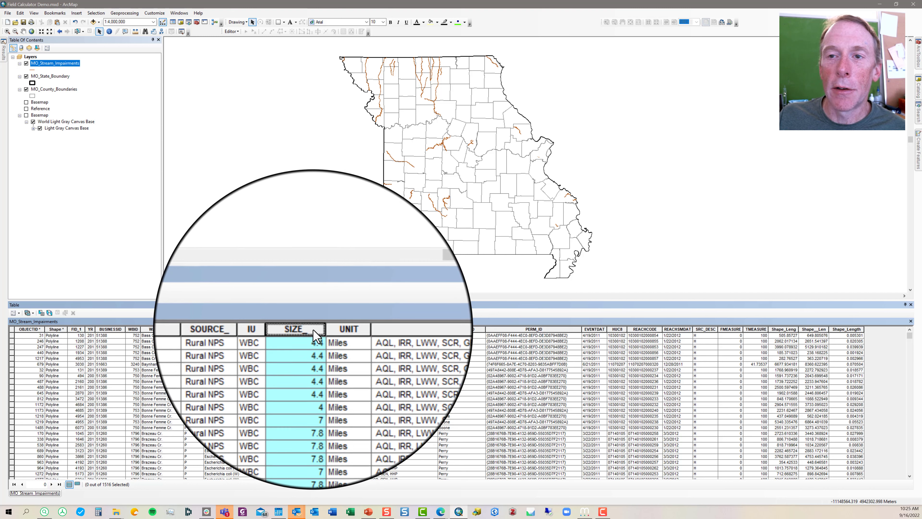
{"action": "left_click", "coordinate": [314, 330]}
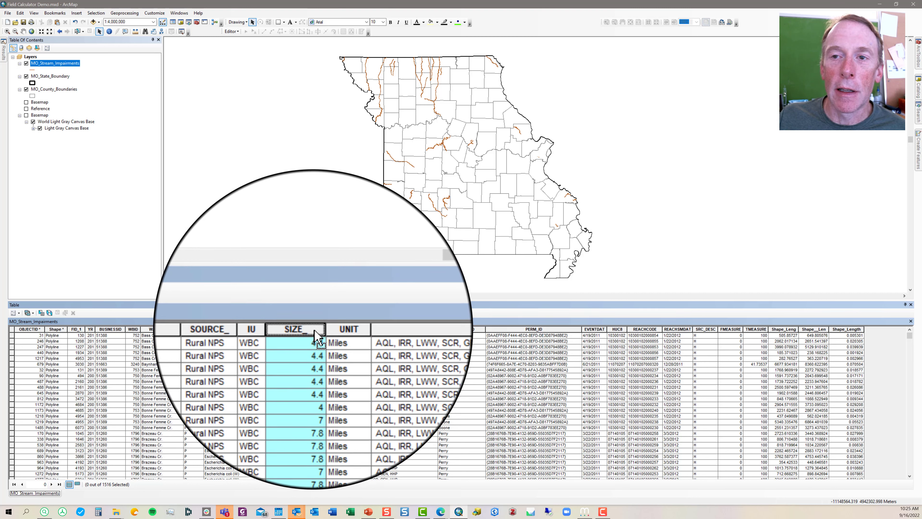
{"action": "left_click", "coordinate": [330, 330]}
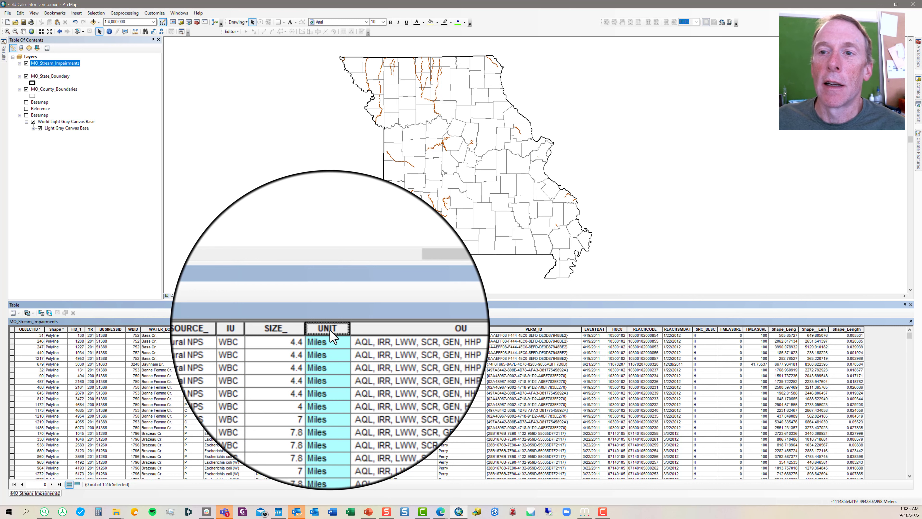
Step: Add a Float field named Size_km to the MO_Stream_Impairments table and move its column directly after UNIT
{"action": "left_click", "coordinate": [20, 313]}
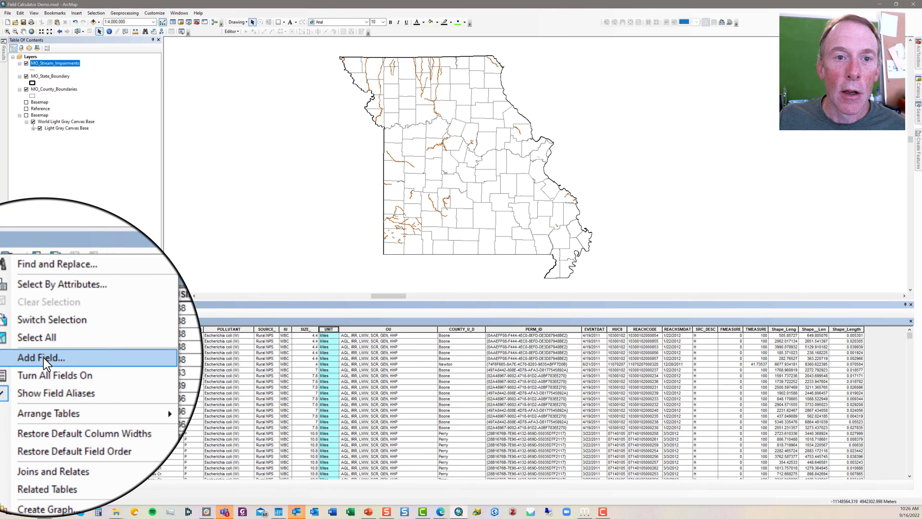
{"action": "left_click", "coordinate": [46, 359]}
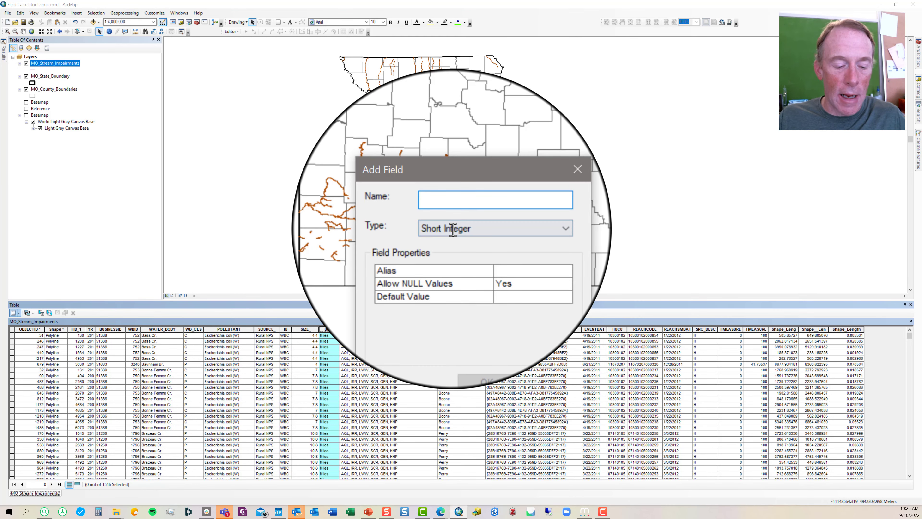
{"action": "type", "text": "Si"}
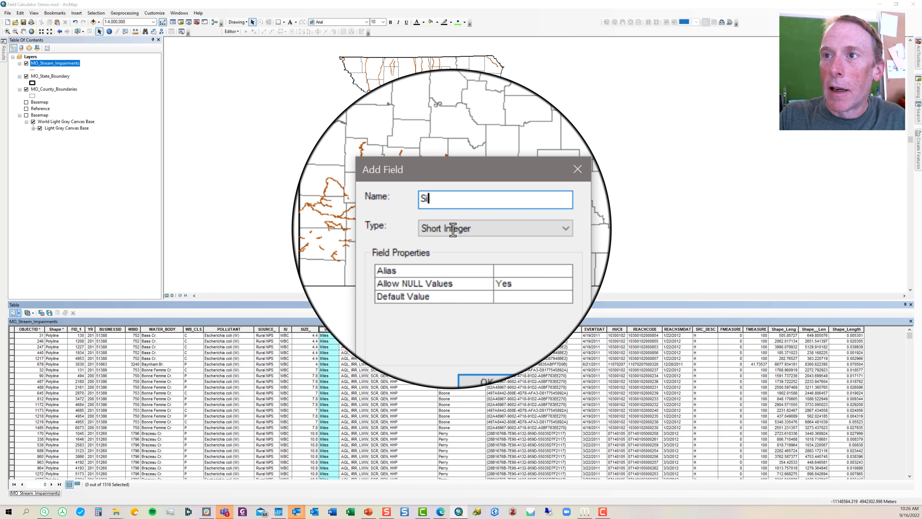
{"action": "type", "text": "ze_km"}
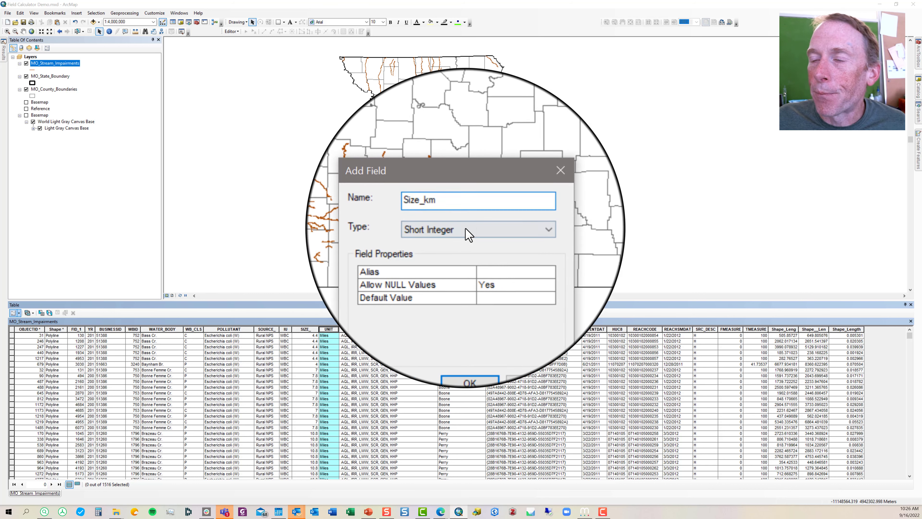
{"action": "left_click", "coordinate": [453, 229]}
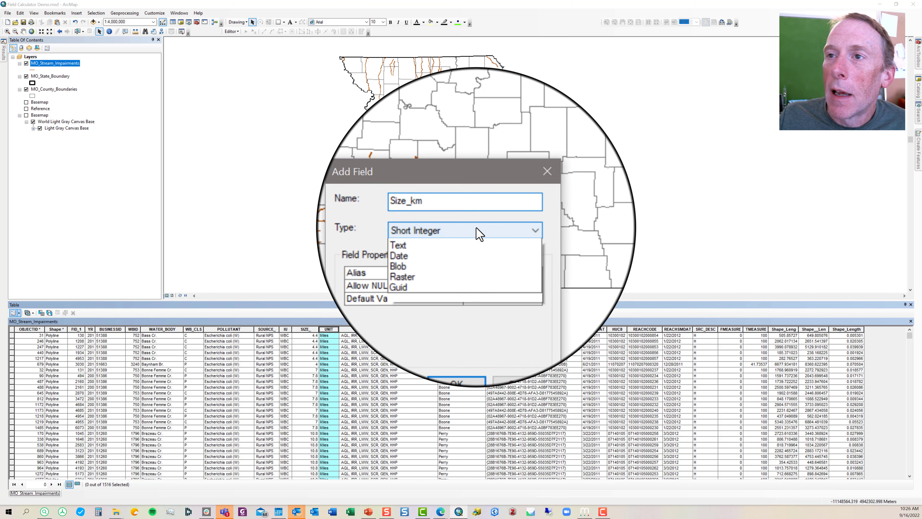
{"action": "left_click", "coordinate": [457, 245]}
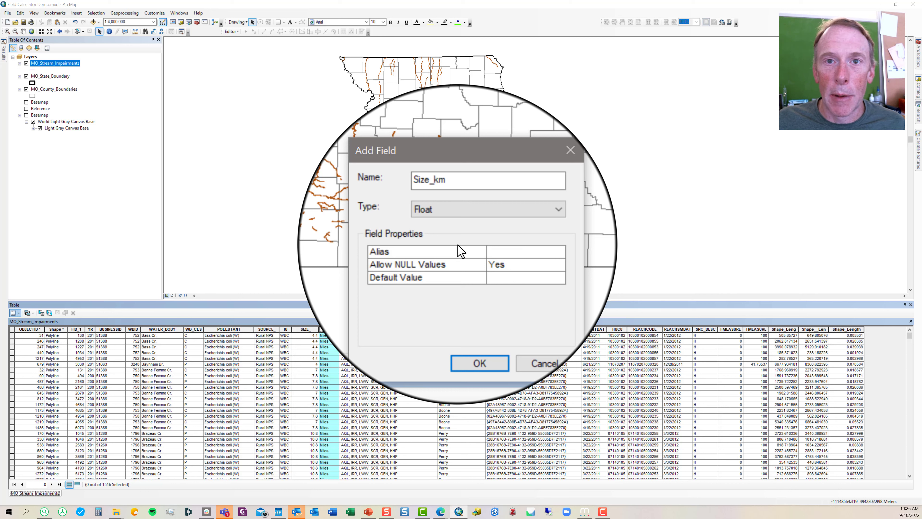
{"action": "left_click", "coordinate": [470, 297]}
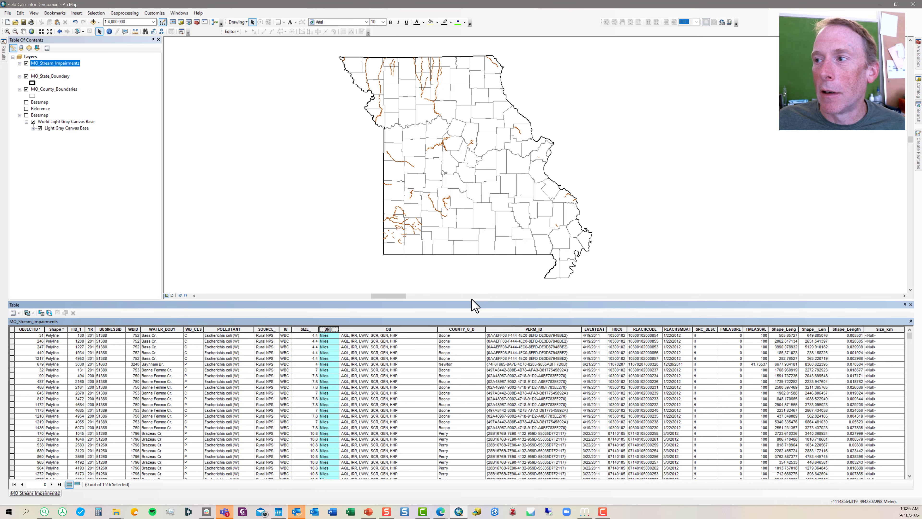
{"action": "left_click", "coordinate": [890, 329]}
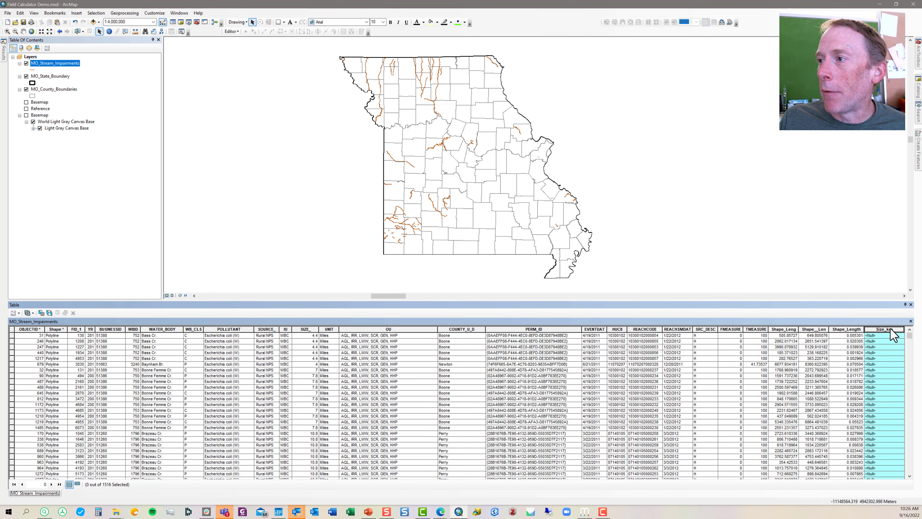
{"action": "left_click_drag", "start_coordinate": [889, 329], "coordinate": [350, 330]}
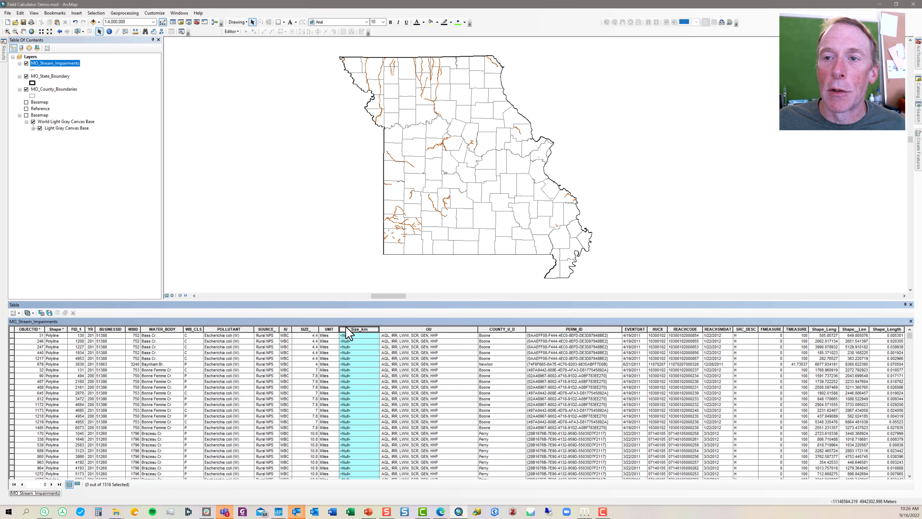
Step: Add a Text field named Units_Size_km to the MO_Stream_Impairments table, keeping the default field properties
{"action": "left_click", "coordinate": [15, 312]}
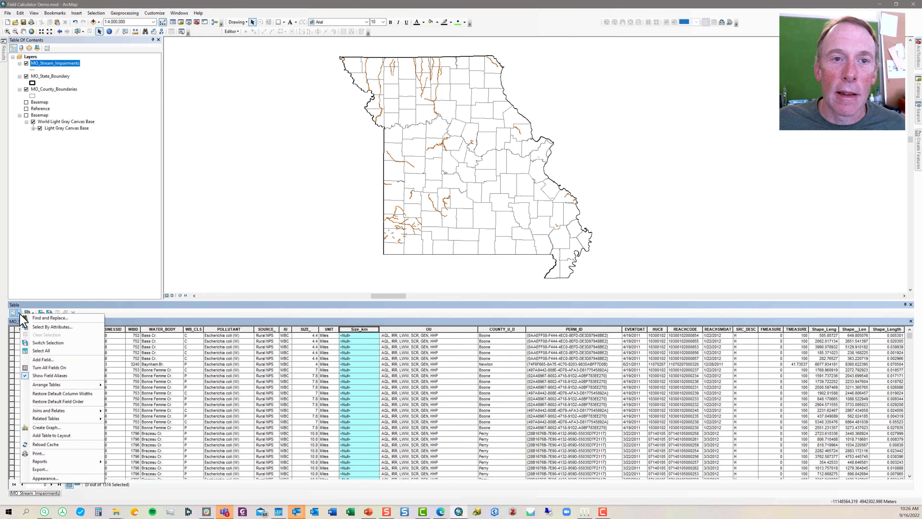
{"action": "left_click", "coordinate": [43, 359]}
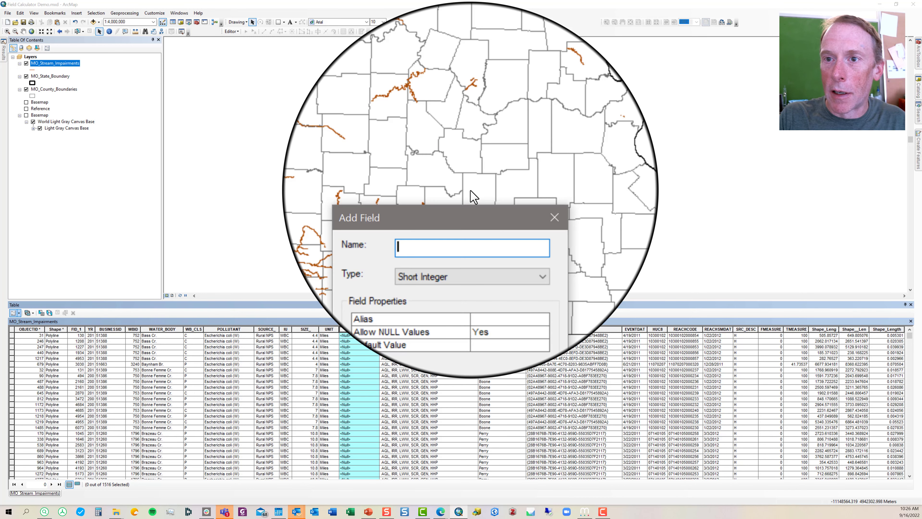
{"action": "type", "text": "Units"}
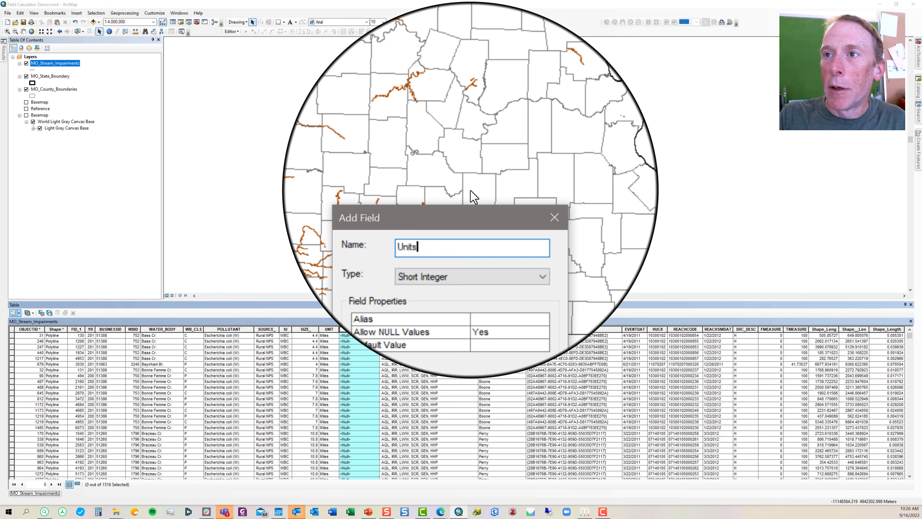
{"action": "type", "text": "_Size_"}
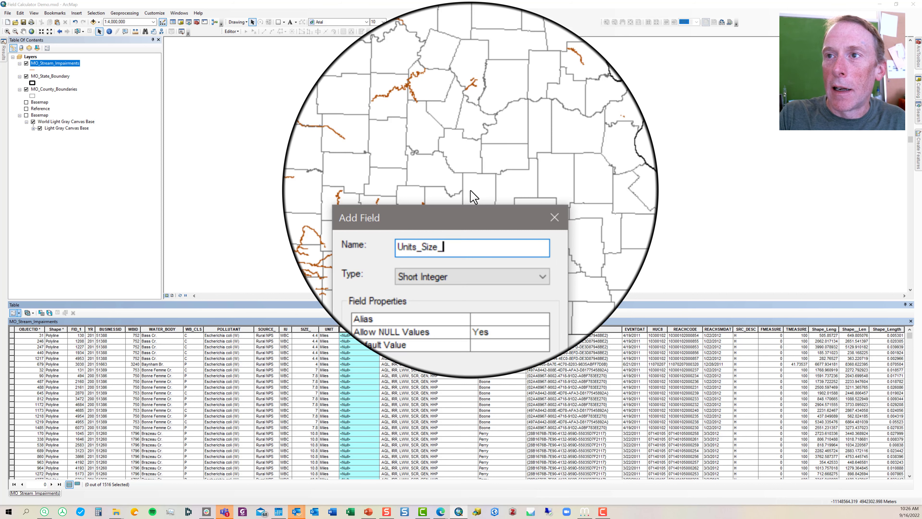
{"action": "type", "text": "km"}
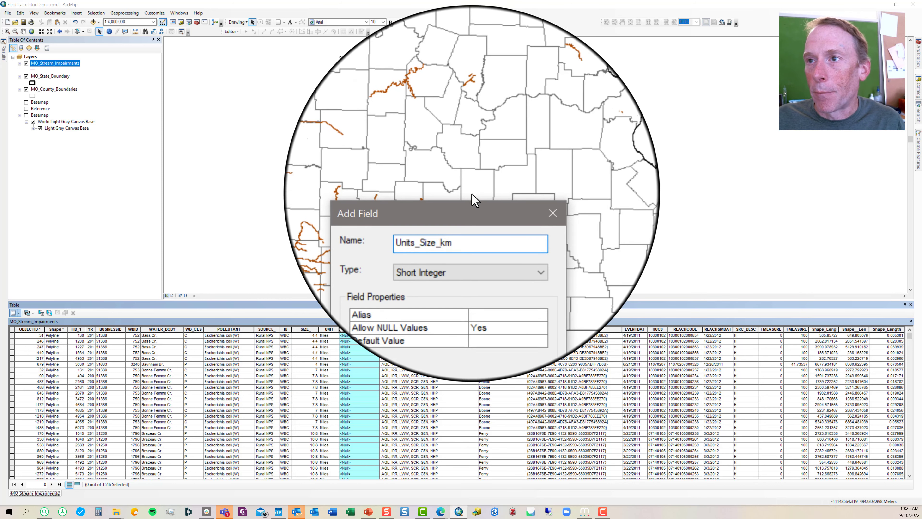
{"action": "left_click", "coordinate": [486, 231]}
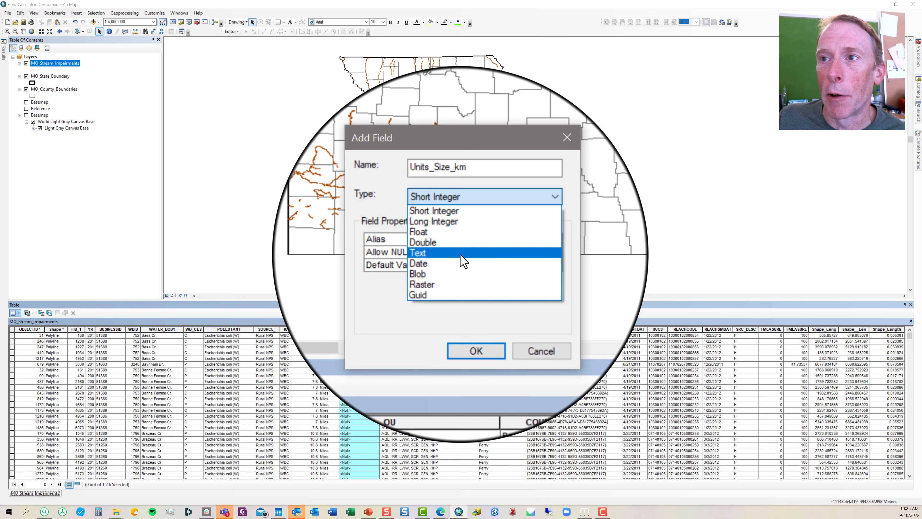
{"action": "left_click", "coordinate": [460, 255]}
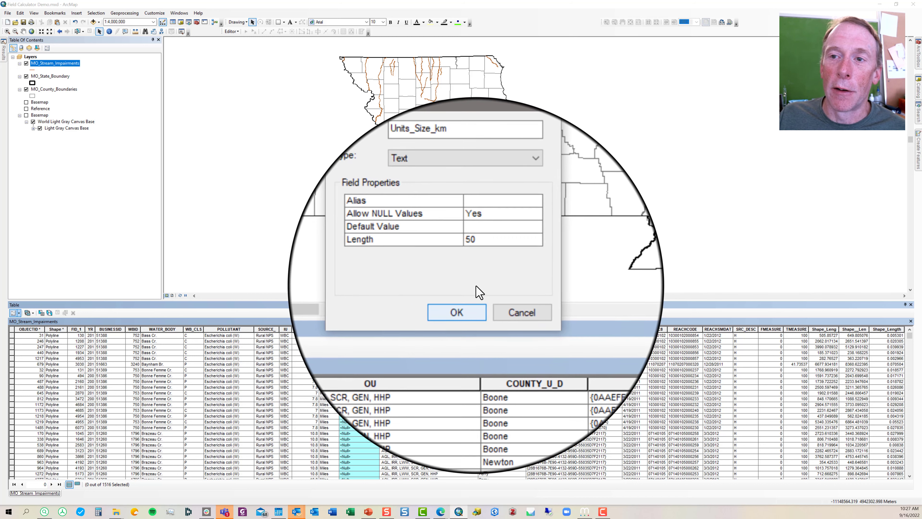
{"action": "left_click", "coordinate": [469, 297]}
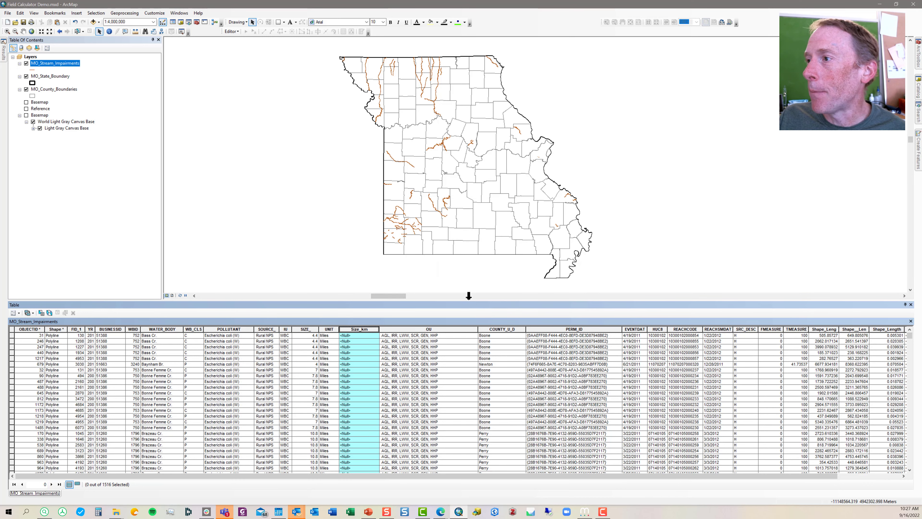
Step: Move the Units_Size_km column from the end of the table to directly after Size_km
{"action": "left_click", "coordinate": [863, 476]}
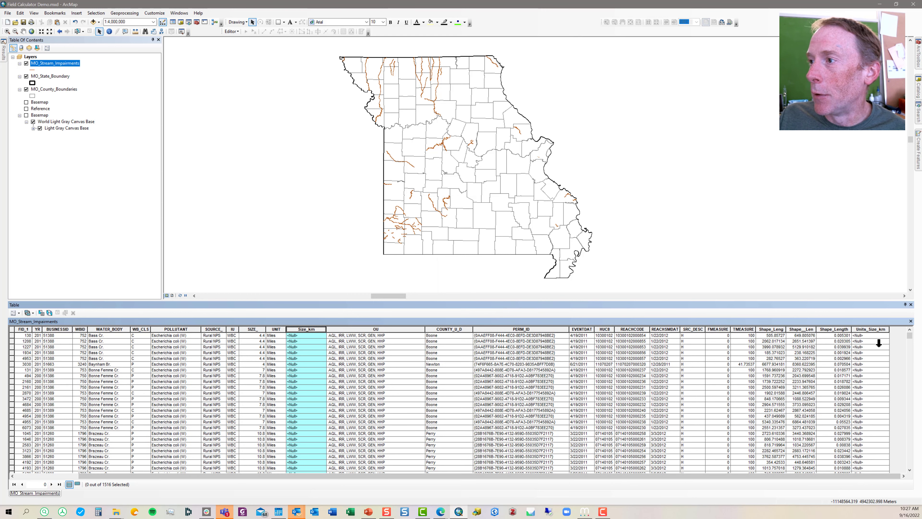
{"action": "left_click", "coordinate": [880, 328]}
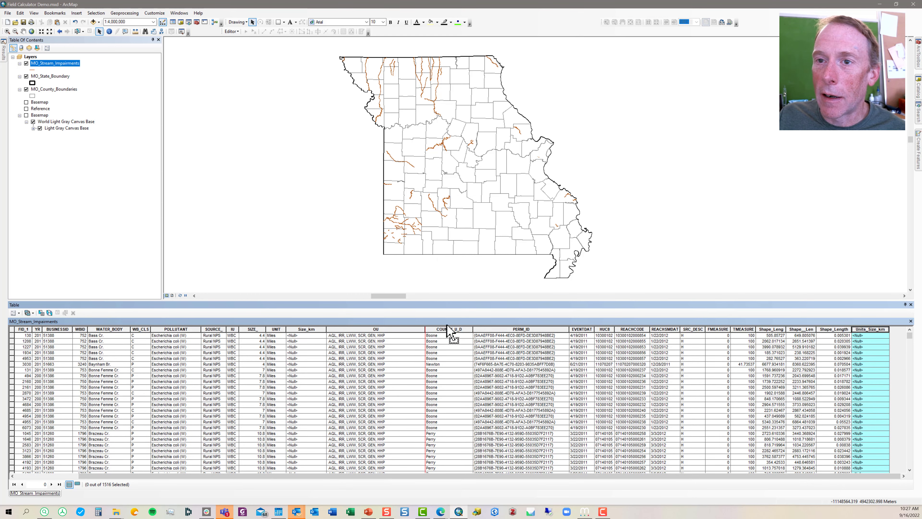
{"action": "left_click_drag", "start_coordinate": [449, 330], "coordinate": [345, 330]}
Step: Use the Field Calculator outside an edit session to fill Size_km with the expression [SIZE_] * 1.609
{"action": "left_click", "coordinate": [309, 329]}
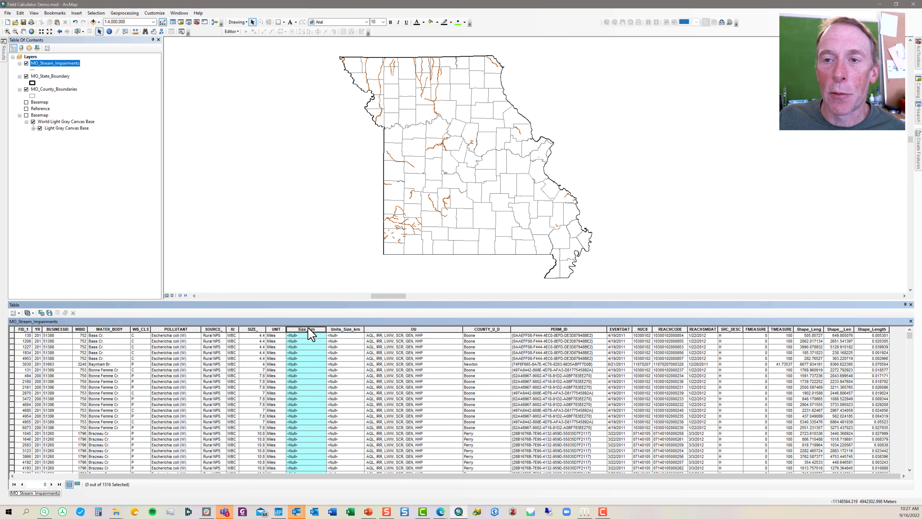
{"action": "right_click", "coordinate": [306, 329]}
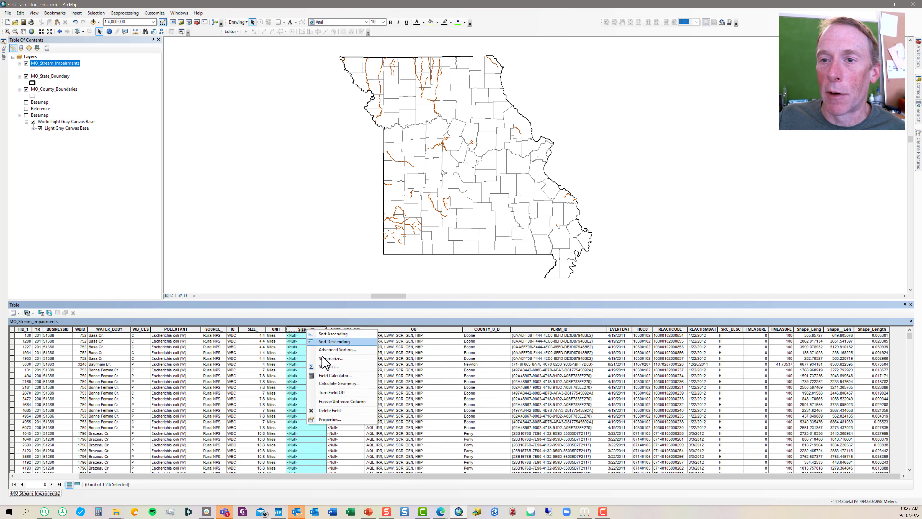
{"action": "left_click", "coordinate": [334, 375]}
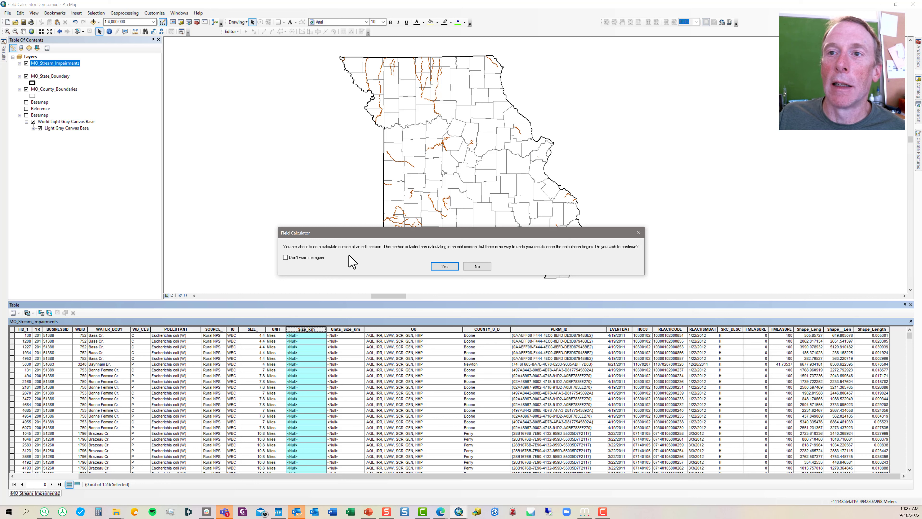
{"action": "left_click", "coordinate": [445, 266]}
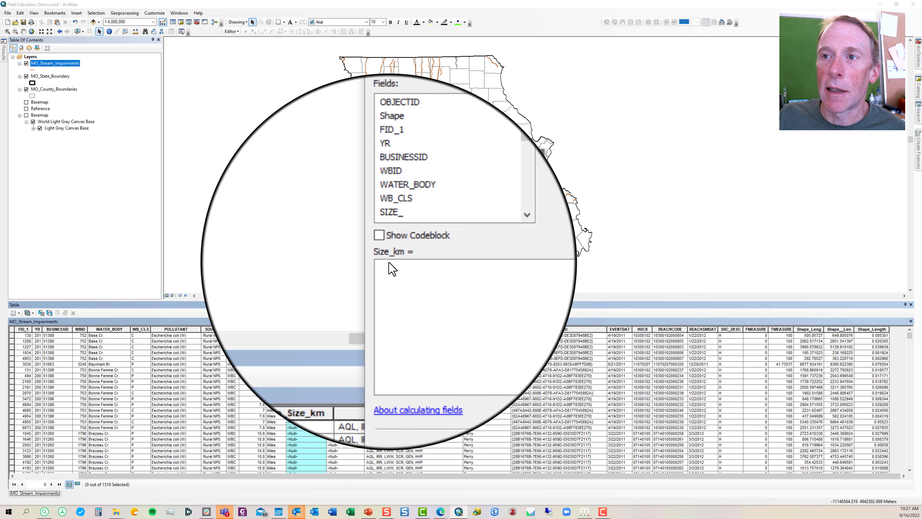
{"action": "left_click", "coordinate": [399, 270]}
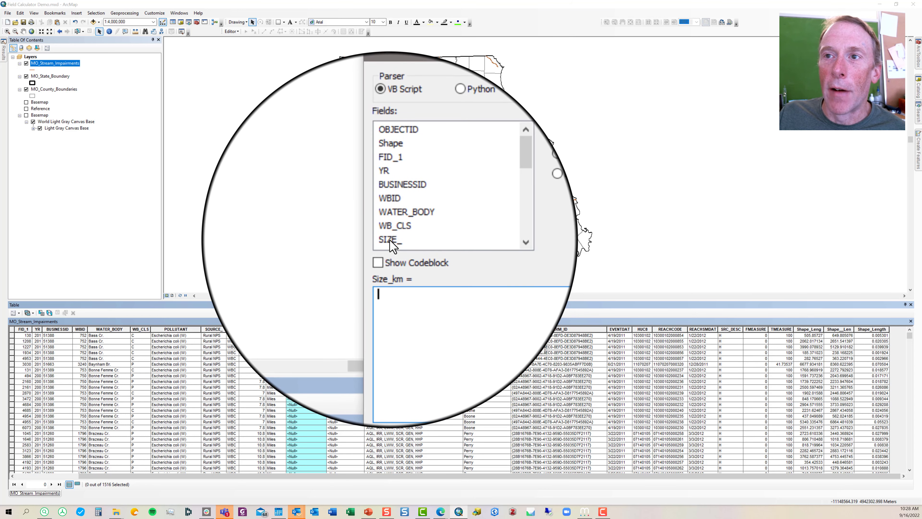
{"action": "double_click", "coordinate": [390, 240]}
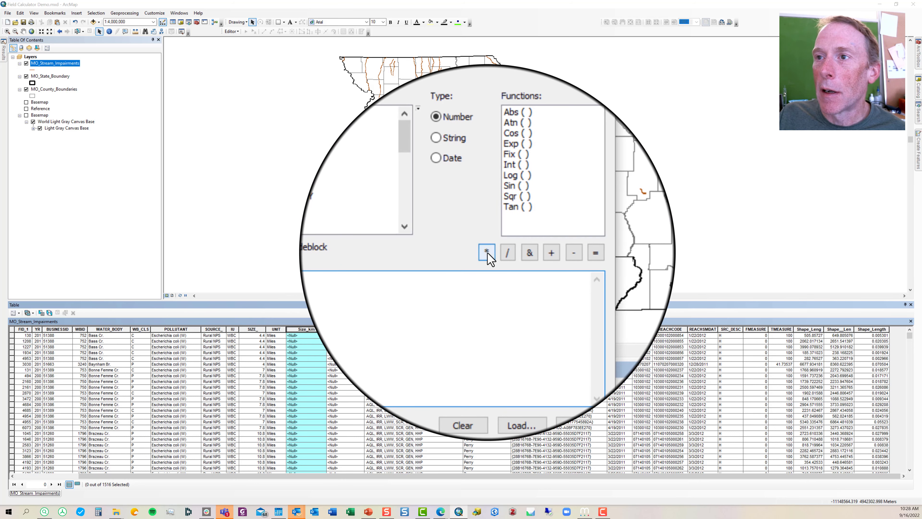
{"action": "left_click", "coordinate": [487, 252]}
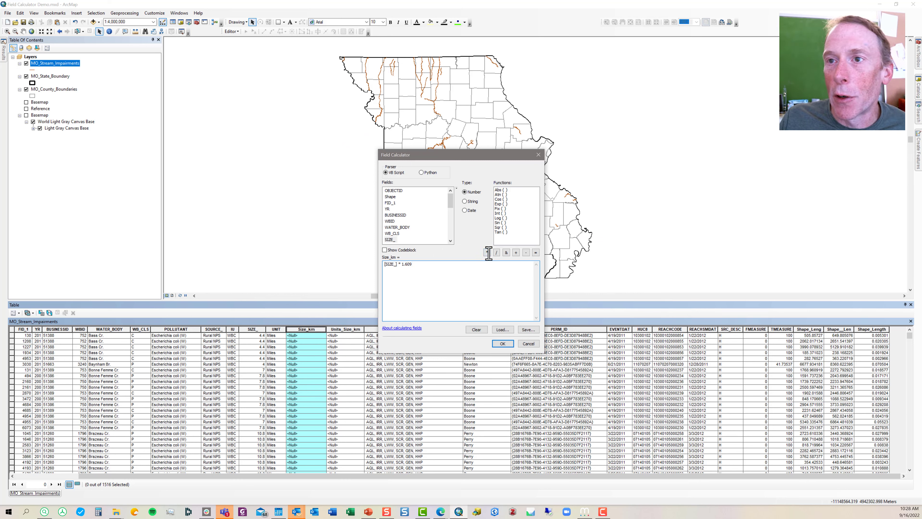
{"action": "left_click", "coordinate": [503, 344]}
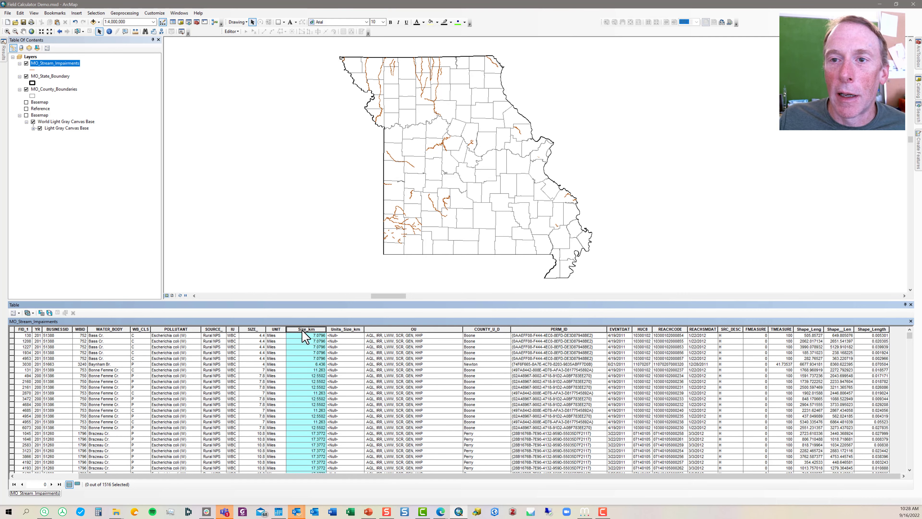
Step: Use the Field Calculator outside an edit session to replace the leftover expression with "kilometers" in double quotes and fill Units_Size_km with it
{"action": "left_click", "coordinate": [347, 329]}
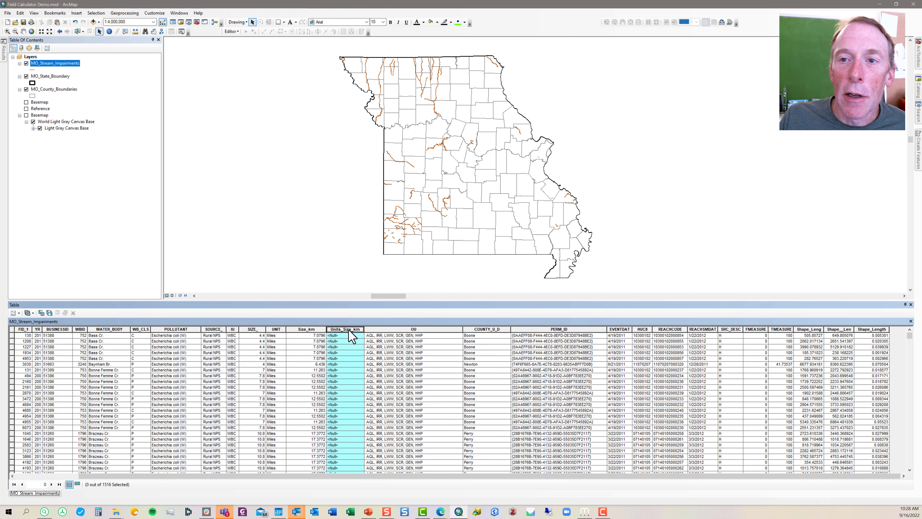
{"action": "right_click", "coordinate": [349, 330]}
{"action": "left_click", "coordinate": [369, 380]}
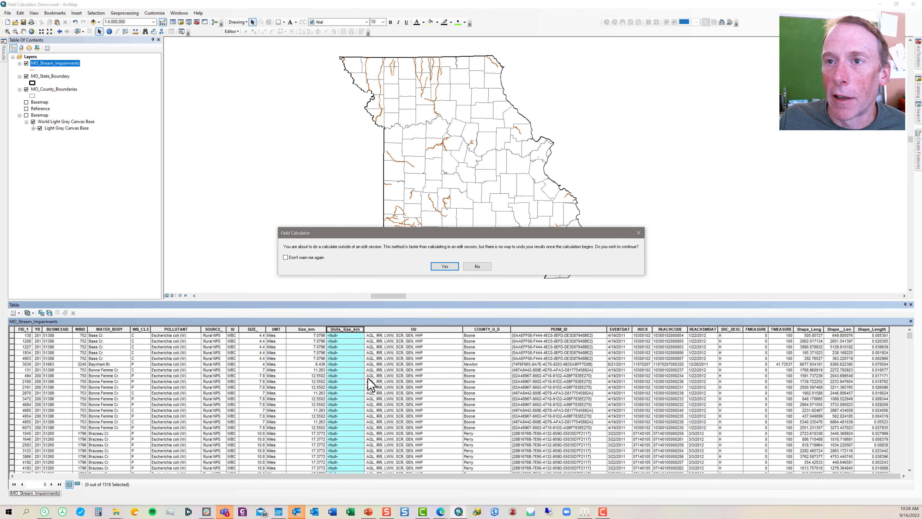
{"action": "left_click", "coordinate": [449, 268]}
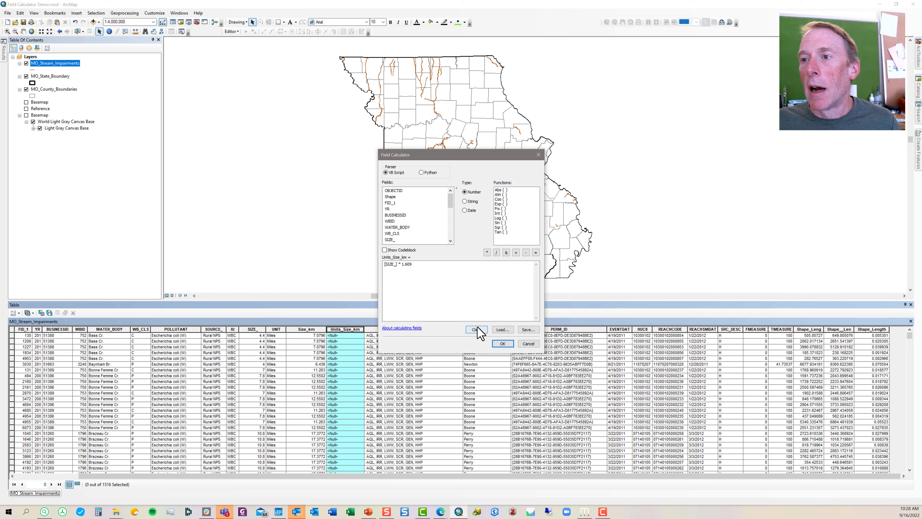
{"action": "left_click", "coordinate": [478, 330]}
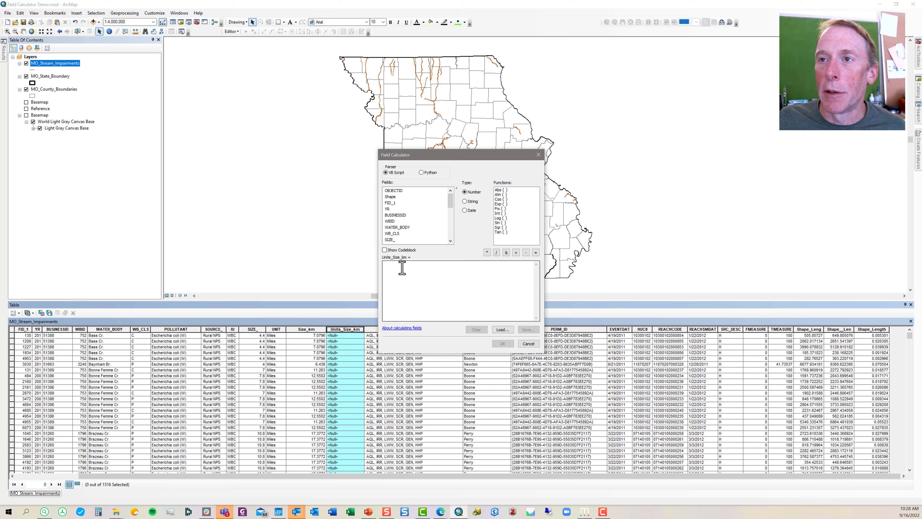
{"action": "type", "text": "\""}
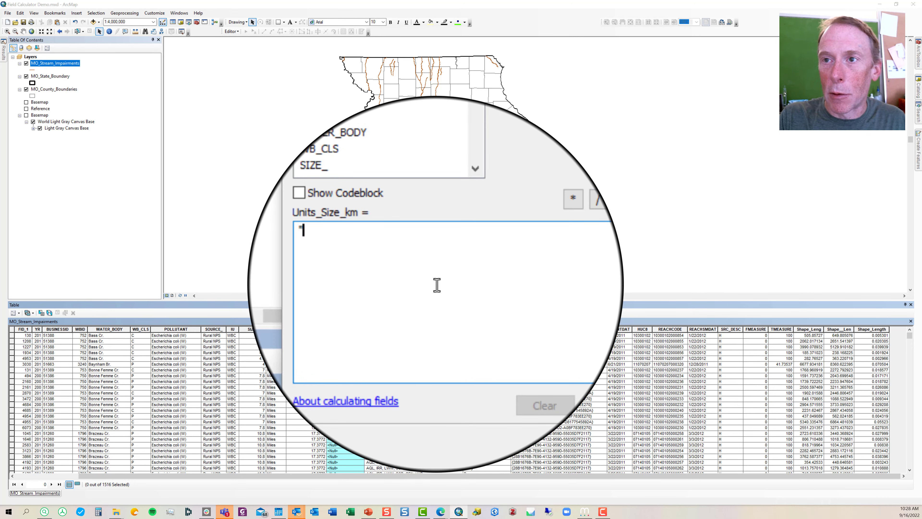
{"action": "type", "text": "ki"}
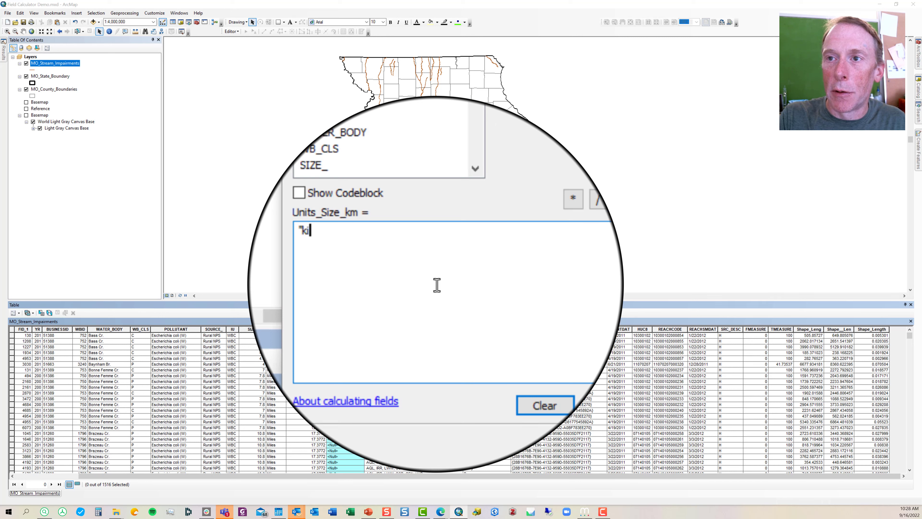
{"action": "type", "text": "lometers'"}
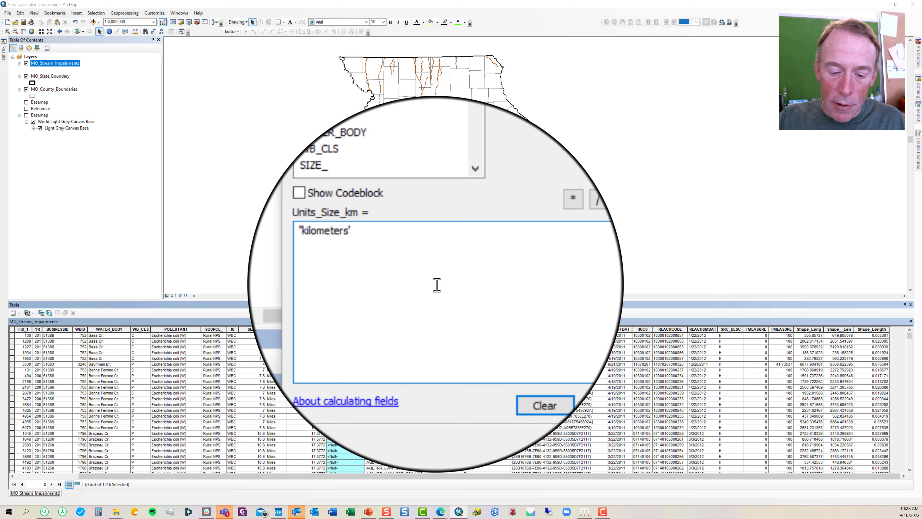
{"action": "key", "text": "BackSpace"}
{"action": "type", "text": "\""}
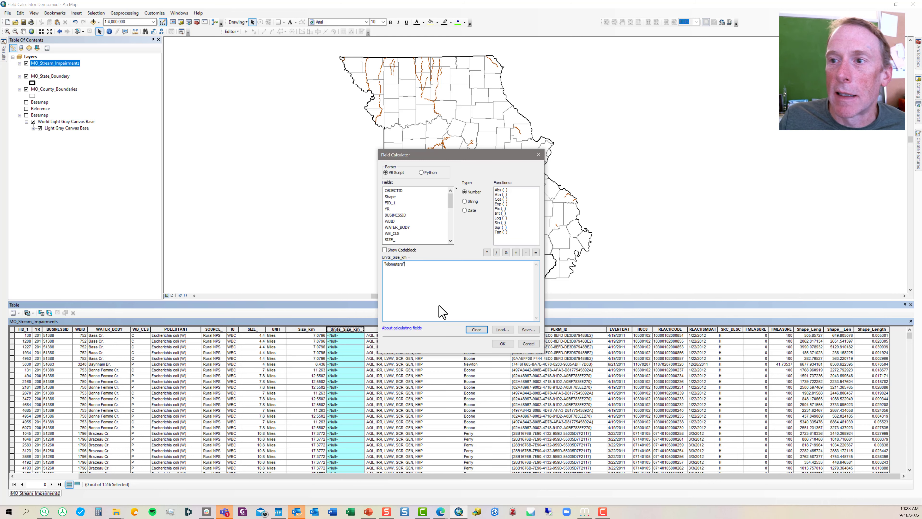
{"action": "left_click", "coordinate": [502, 343]}
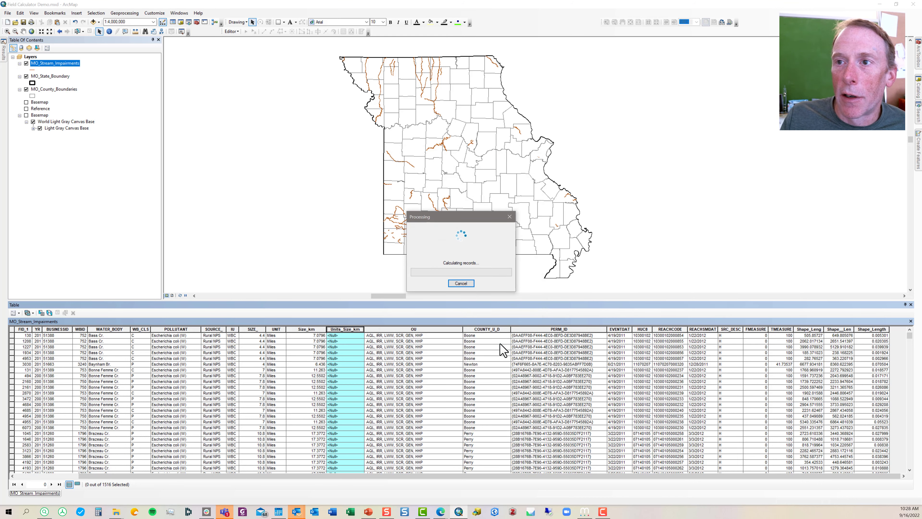